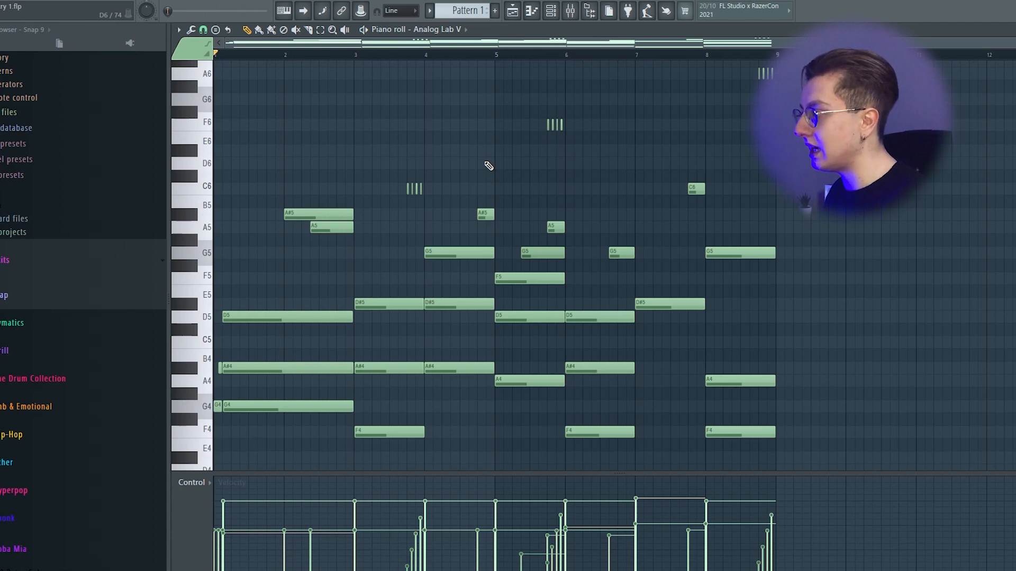
- Open the Analog Lab V instrument from the channel rack and go to its Home page
left_click(568, 19)
left_click(557, 17)
left_click(570, 18)
left_click(569, 18)
left_click(435, 238)
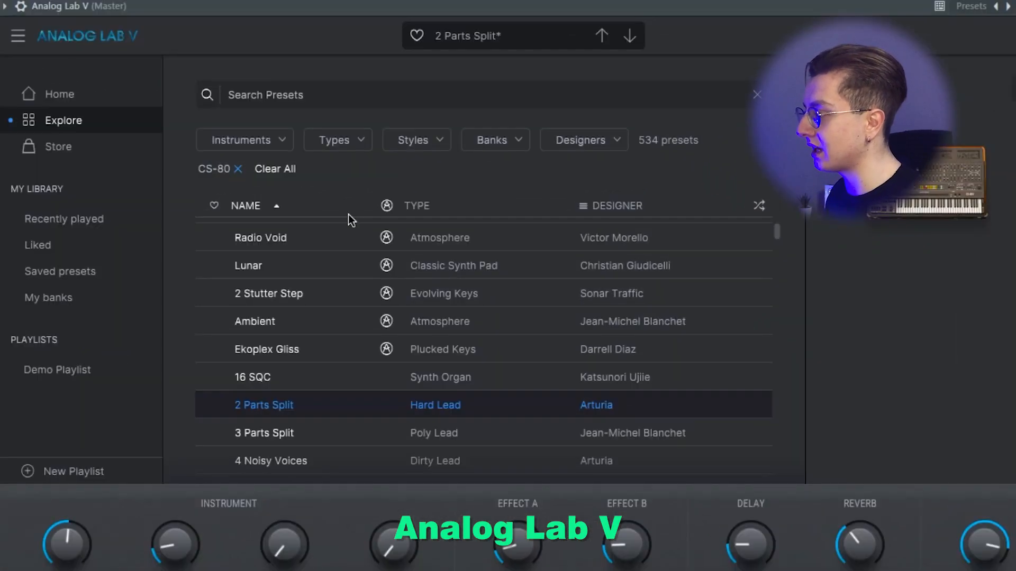
left_click(86, 81)
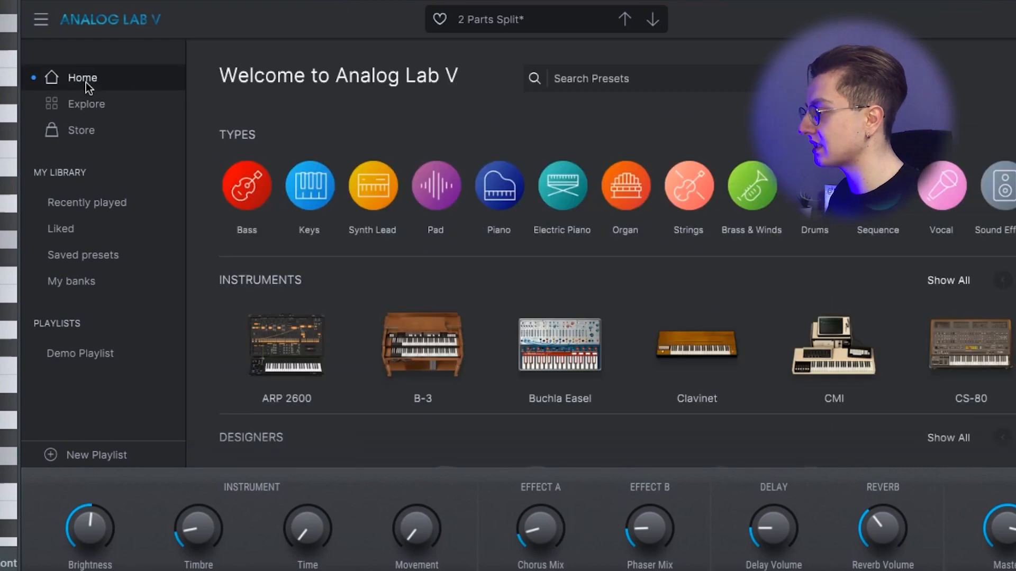
- Browse the Analog Lab V instrument collection, choose the CS-80 and look through its presets
left_click(1015, 280)
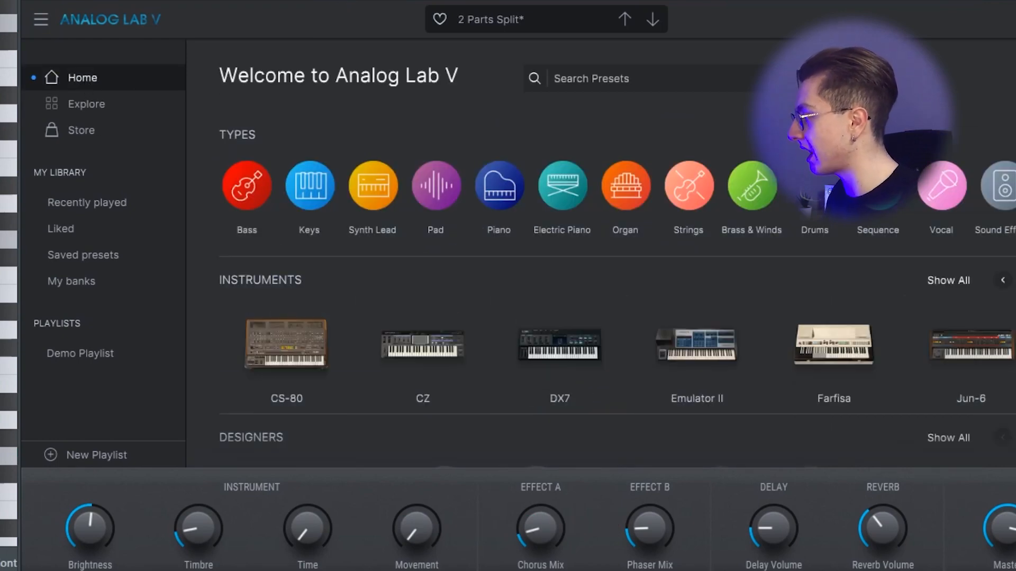
left_click(1015, 280)
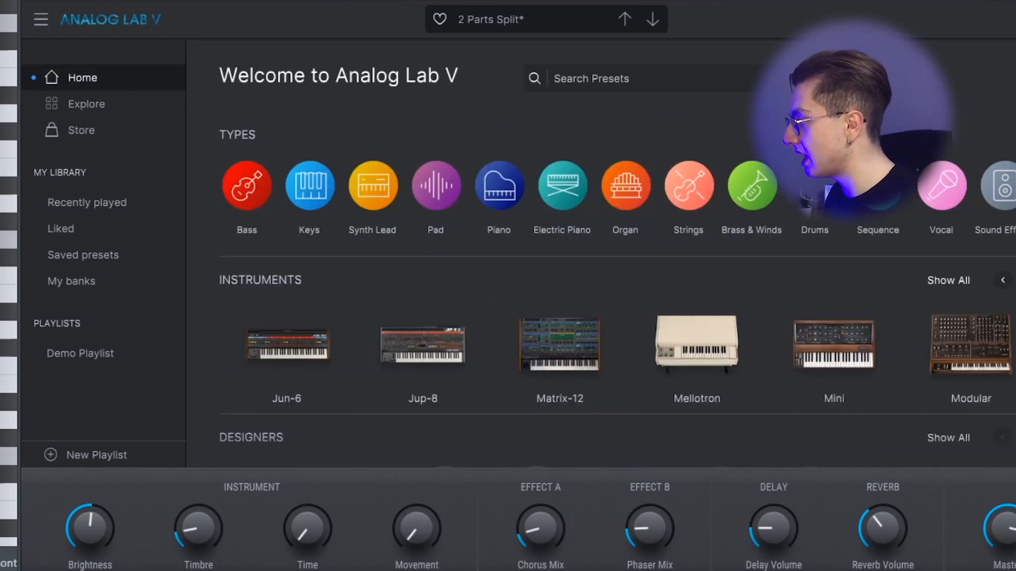
left_click(1002, 280)
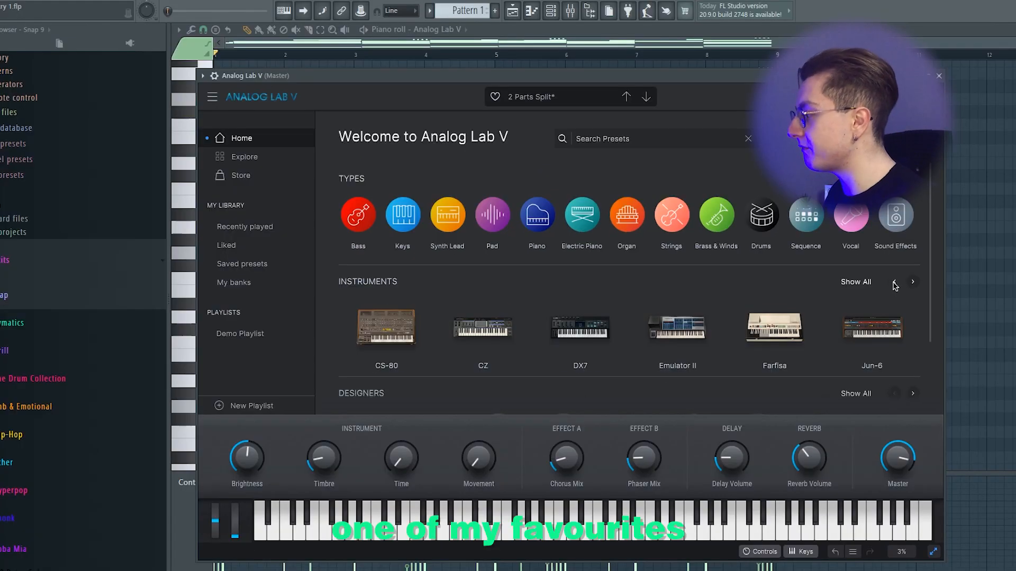
left_click(894, 282)
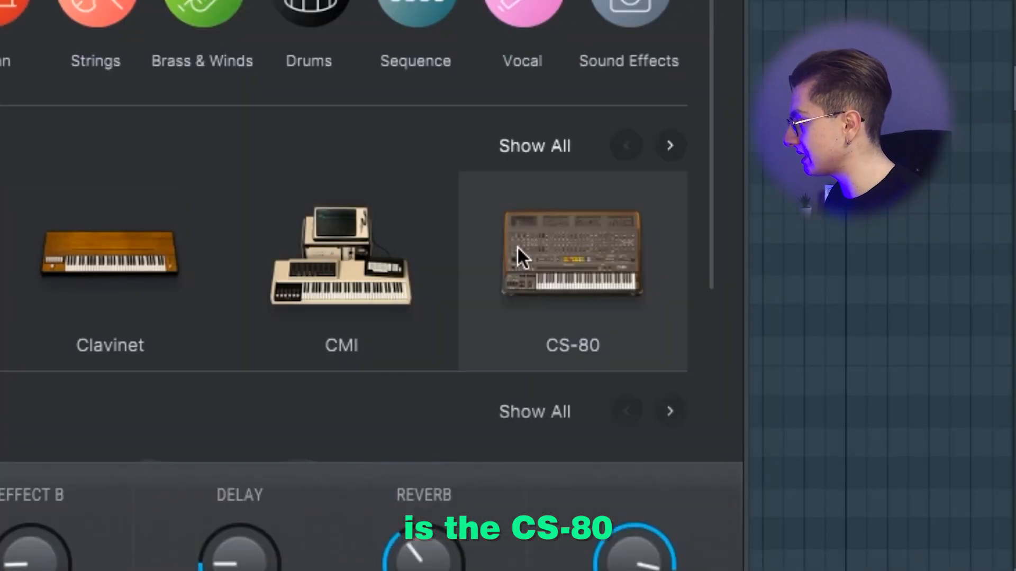
left_click(519, 249)
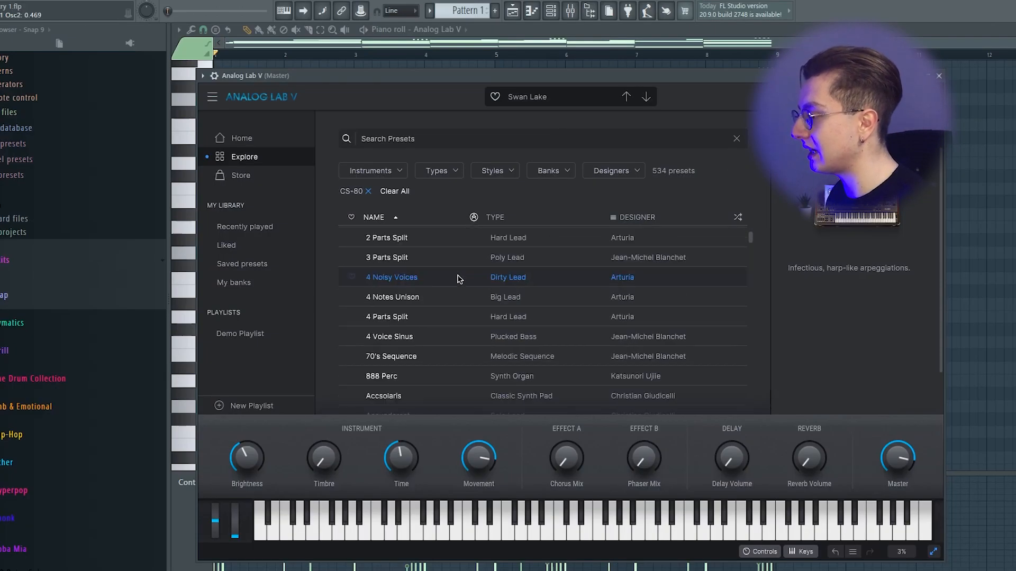
scroll(458, 280, "down", 3)
scroll(678, 315, "down", 8)
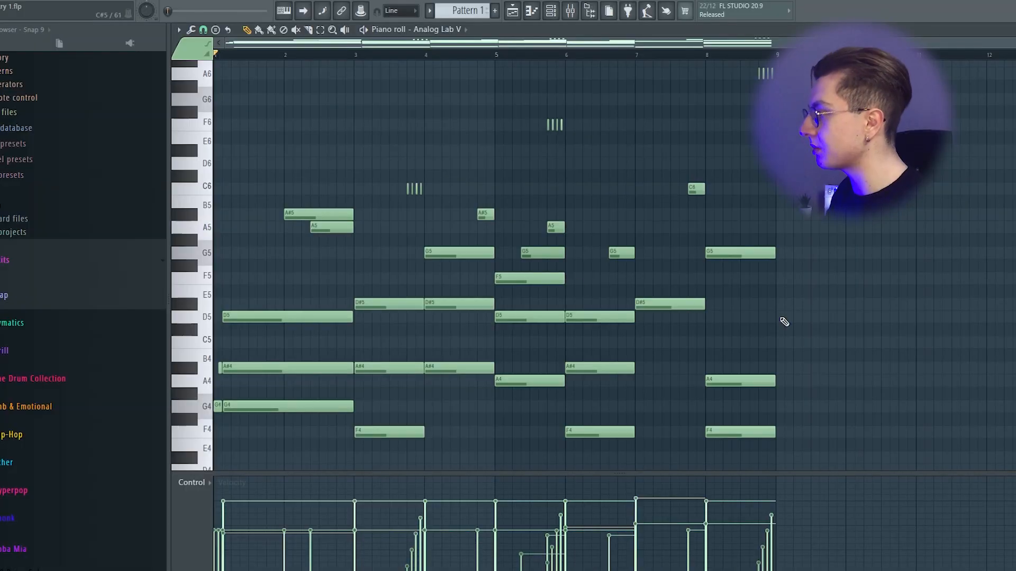
- Examine the melody, chord and bass notes of the Analog Lab V part and open the piano roll options
scroll(477, 254, "down", 5)
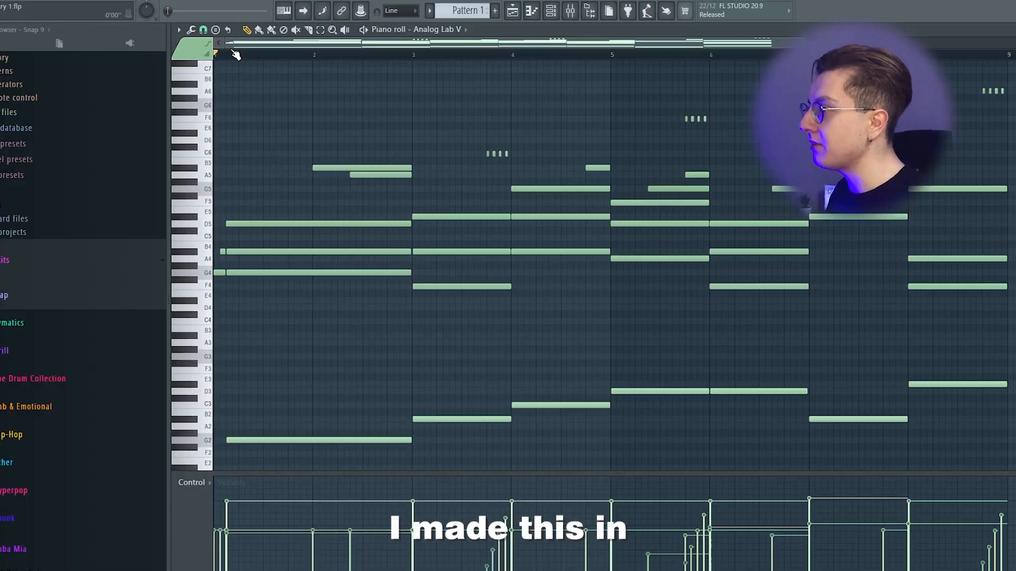
left_click(178, 30)
mouse_move(205, 103)
mouse_move(289, 111)
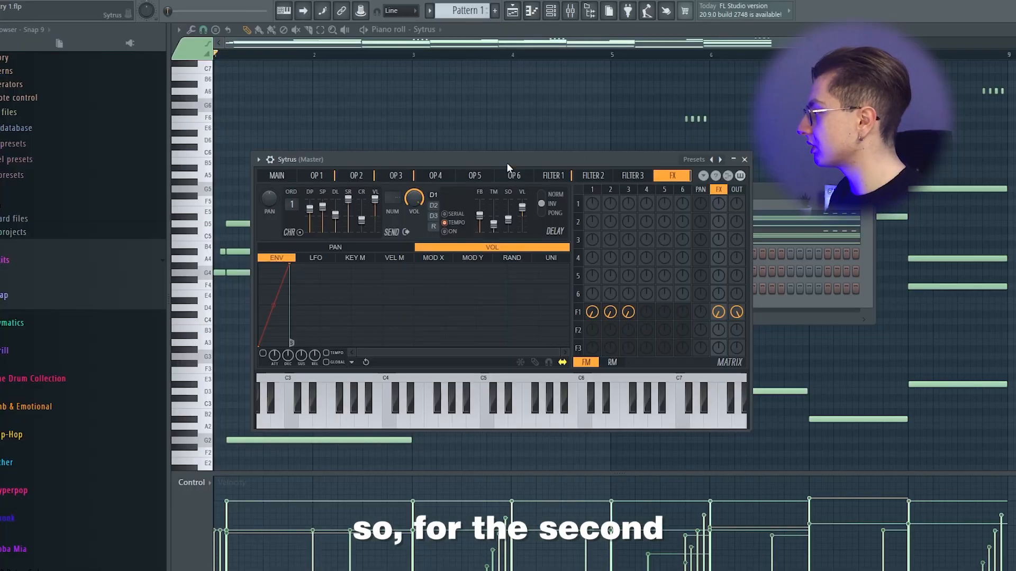
- Close the Sytrus window, delete the A#5 and A5 notes in bar 2 of its part and move the first chord to the start of bar 1
left_click_drag(548, 160, 589, 185)
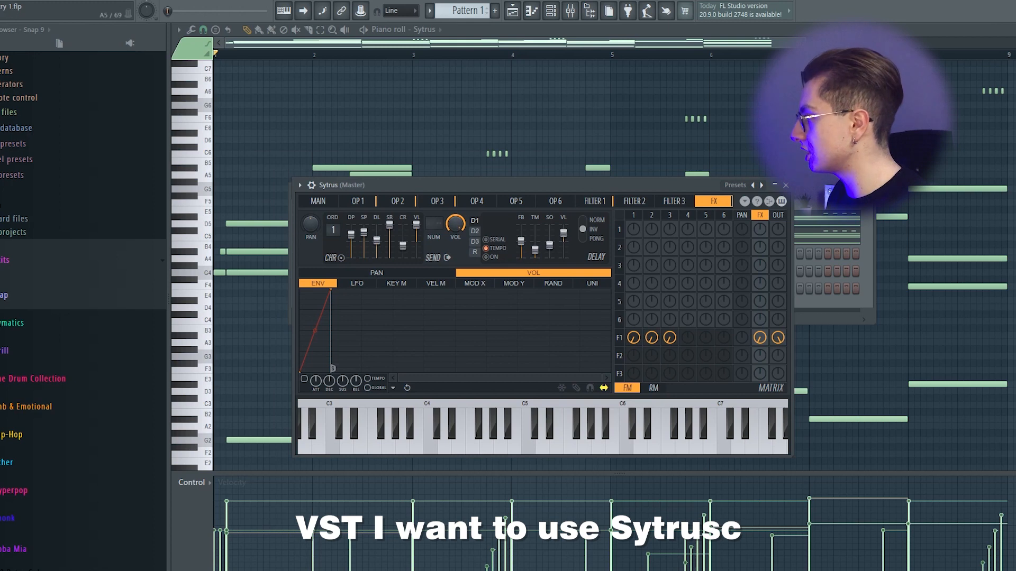
left_click(786, 185)
left_click(735, 170)
scroll(379, 199, "up", 1)
scroll(412, 201, "down", 1)
right_click(374, 168)
right_click(373, 175)
left_click_drag(272, 185, 285, 389)
left_click(311, 203, "ctrl")
- Open the Analog Lab V part and inspect the short G4 and A#4 pickup notes at the start of bar 1
left_click(551, 11)
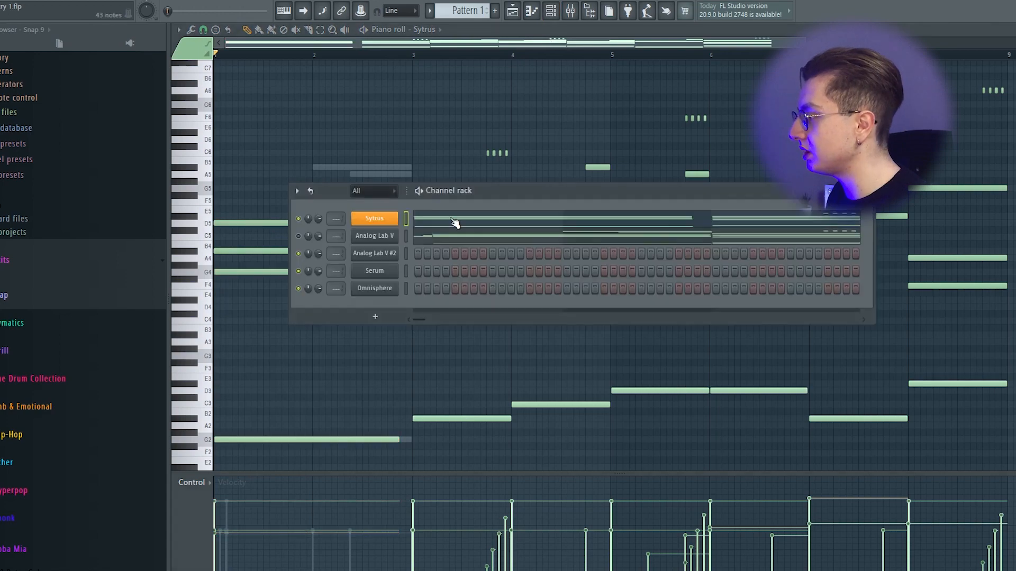
left_click(452, 240)
scroll(204, 238, "up", 1)
scroll(204, 238, "up", 4)
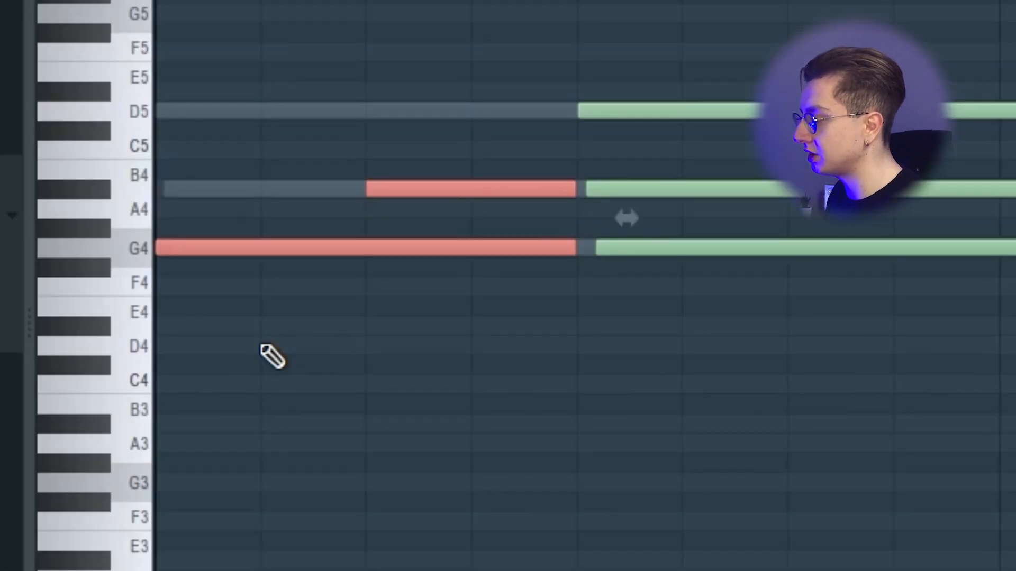
left_click(401, 61, "ctrl")
- Add a Sampler channel and copy all the Analog Lab V notes into it
left_click(550, 13)
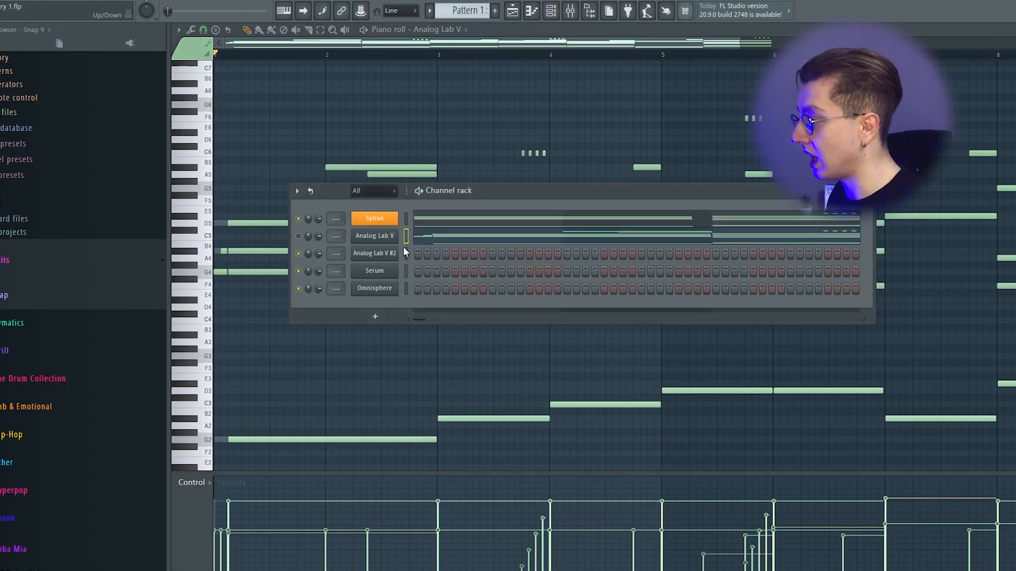
left_click(373, 317)
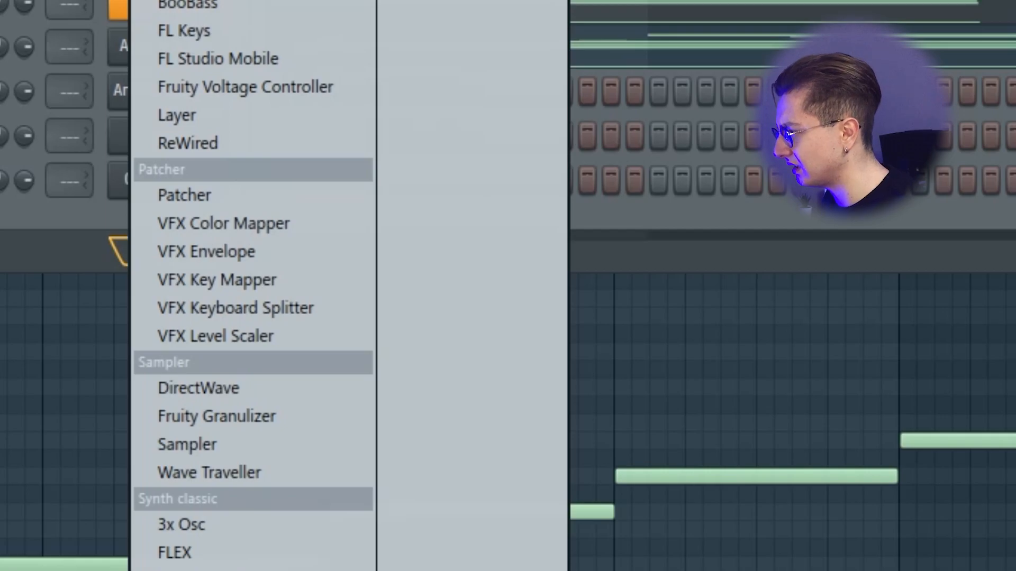
left_click(187, 444)
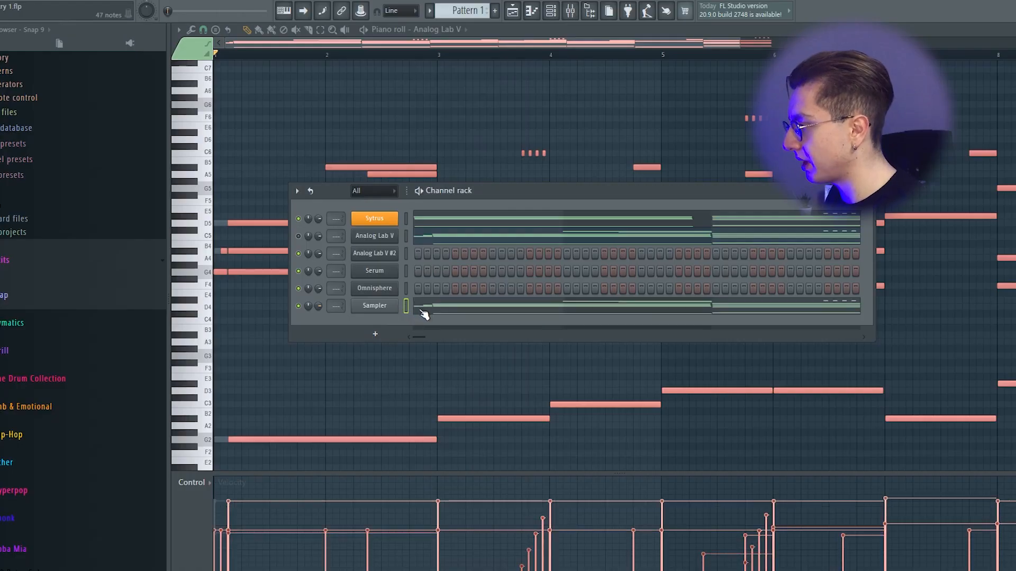
left_click(424, 311)
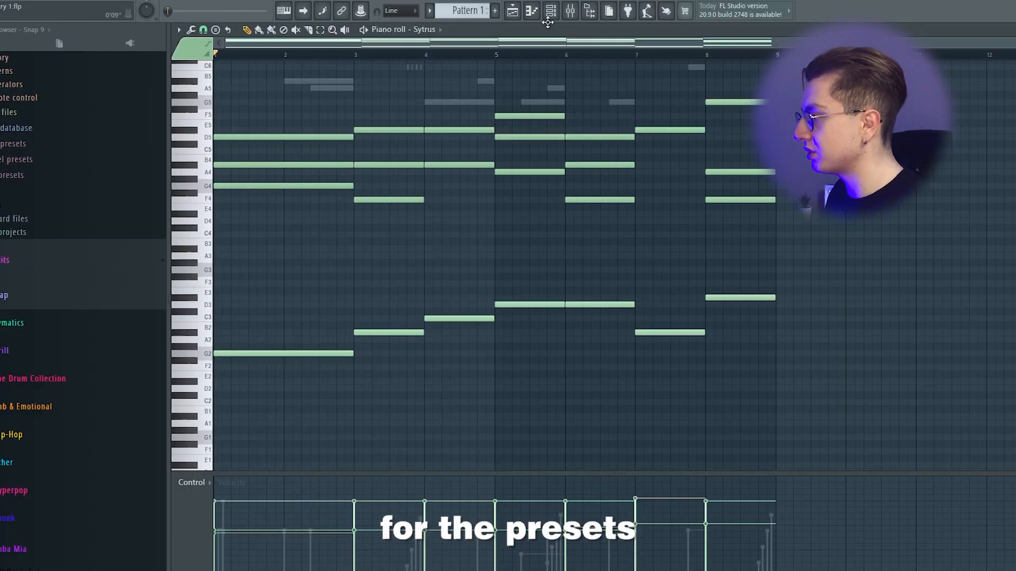
- Load the Greasy 2 brass preset into the Sytrus channel
key("F6")
left_click(390, 222)
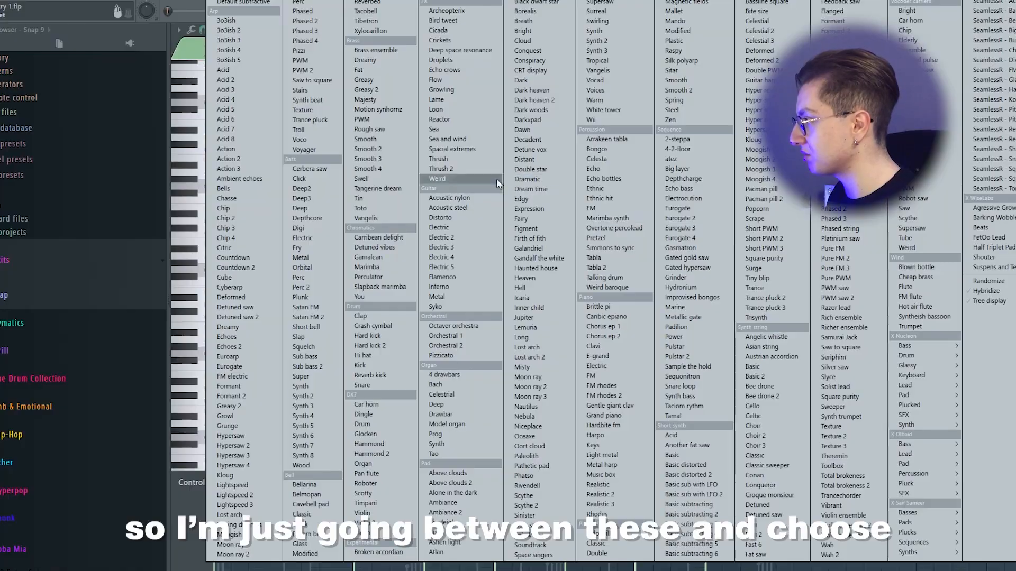
left_click(617, 161)
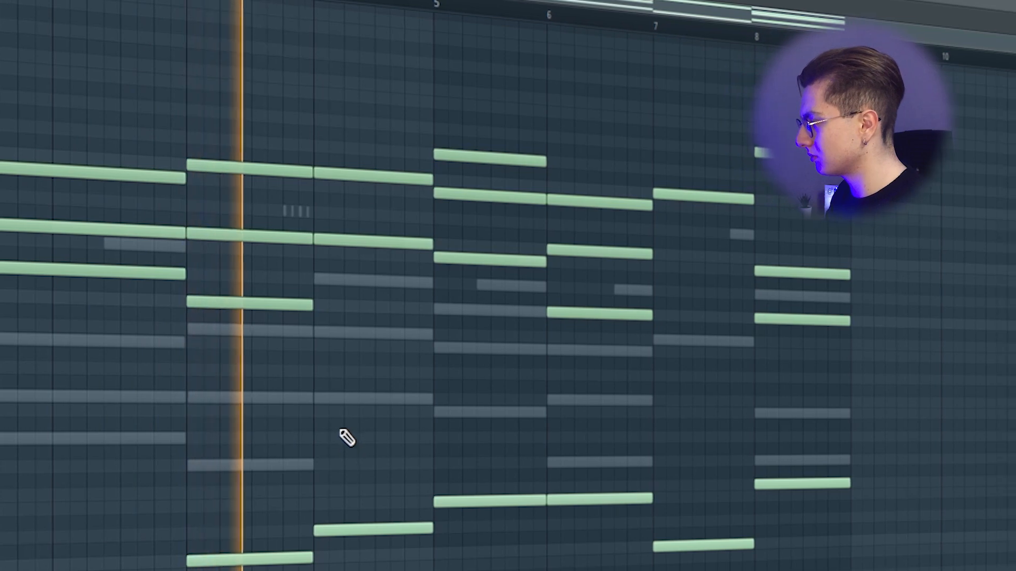
- Play the pattern while adding a G6 note in bar 4 and C6 and G5 notes in bar 7 of the Sytrus part
key("space")
left_click_drag(283, 290, 283, 236)
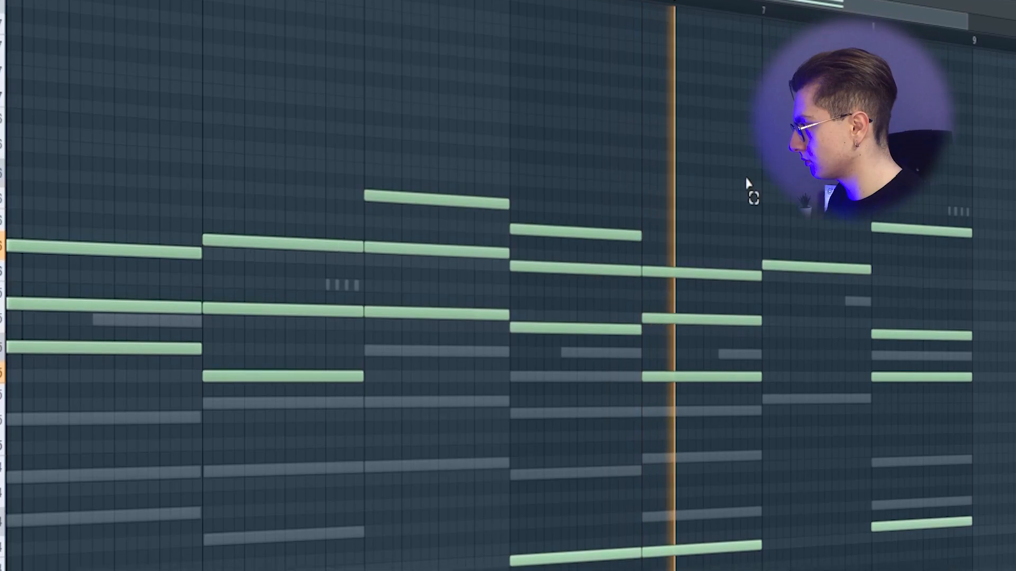
key("space")
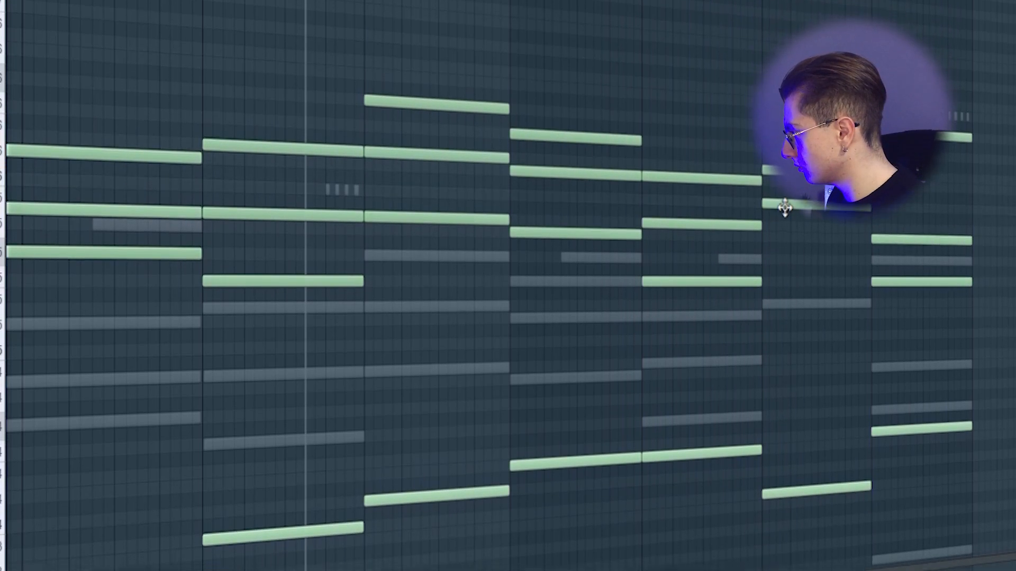
key("space")
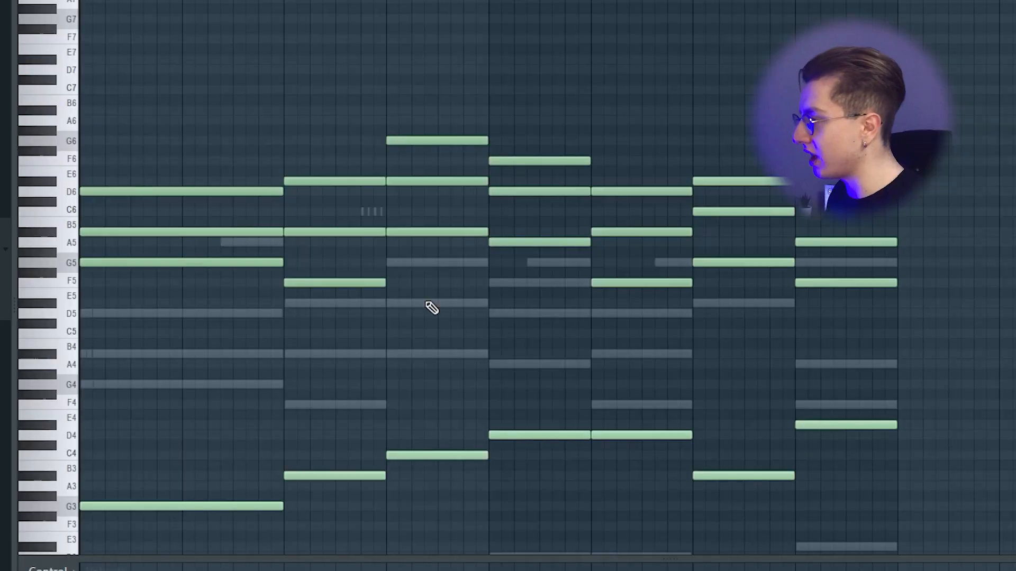
- Examine the chord voicings in the Sytrus part, marking the bass notes of its final bars
scroll(204, 159, "up", 3)
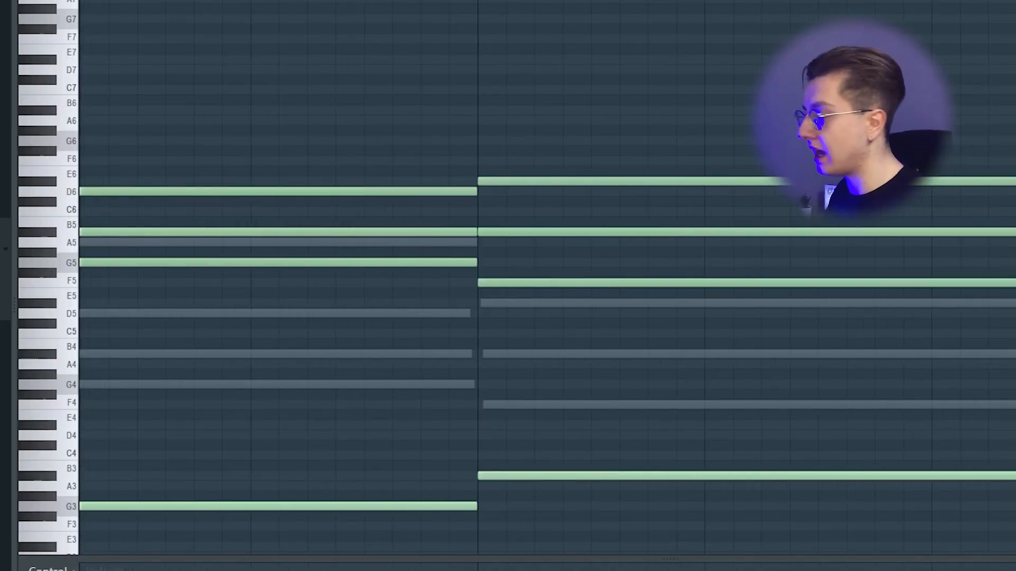
scroll(900, 254, "down", 5)
scroll(954, 309, "up", 1)
scroll(954, 309, "down", 3)
left_click_drag(996, 350, 222, 521)
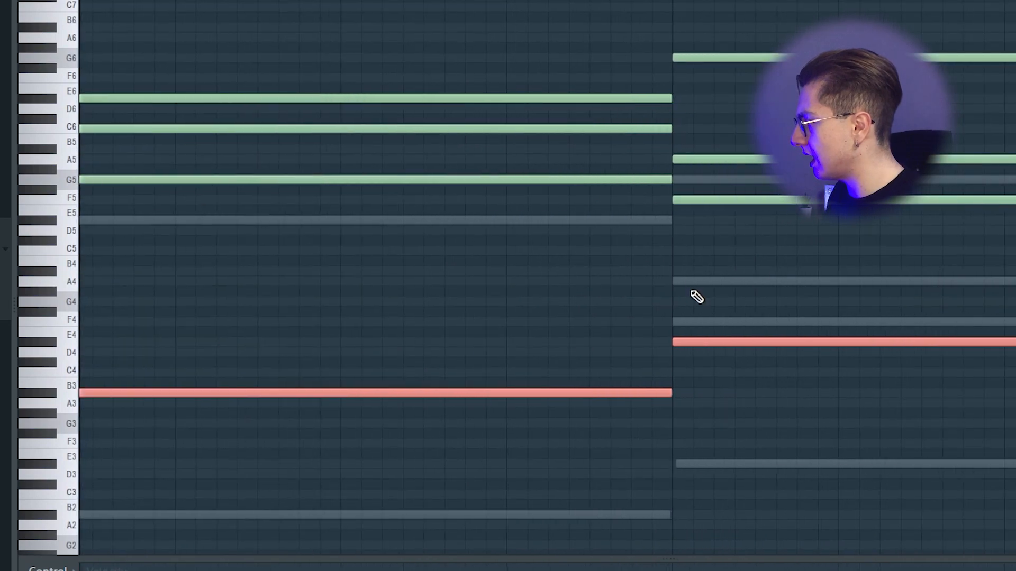
left_click_drag(695, 297, 517, 154)
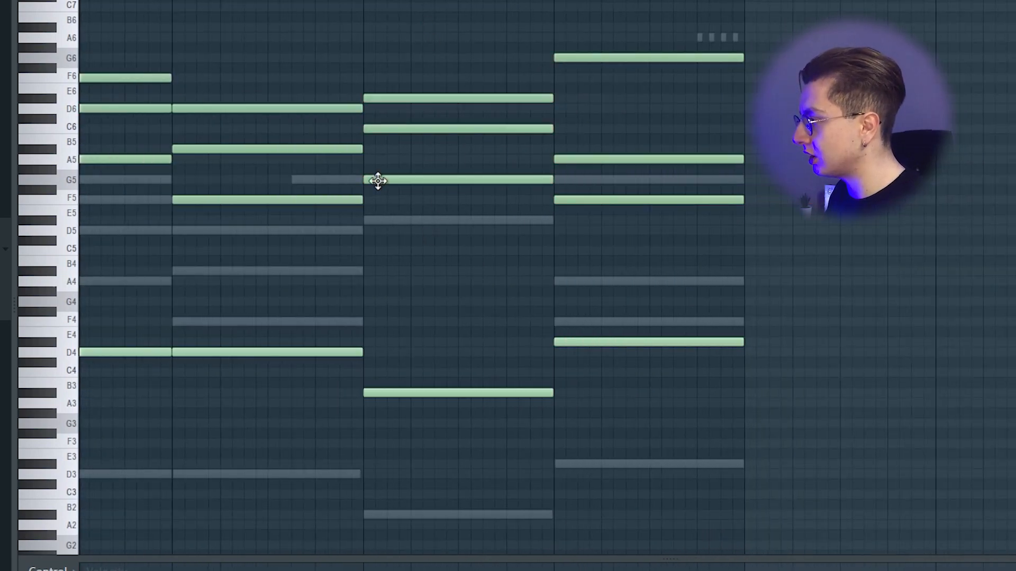
scroll(378, 180, "up", 3)
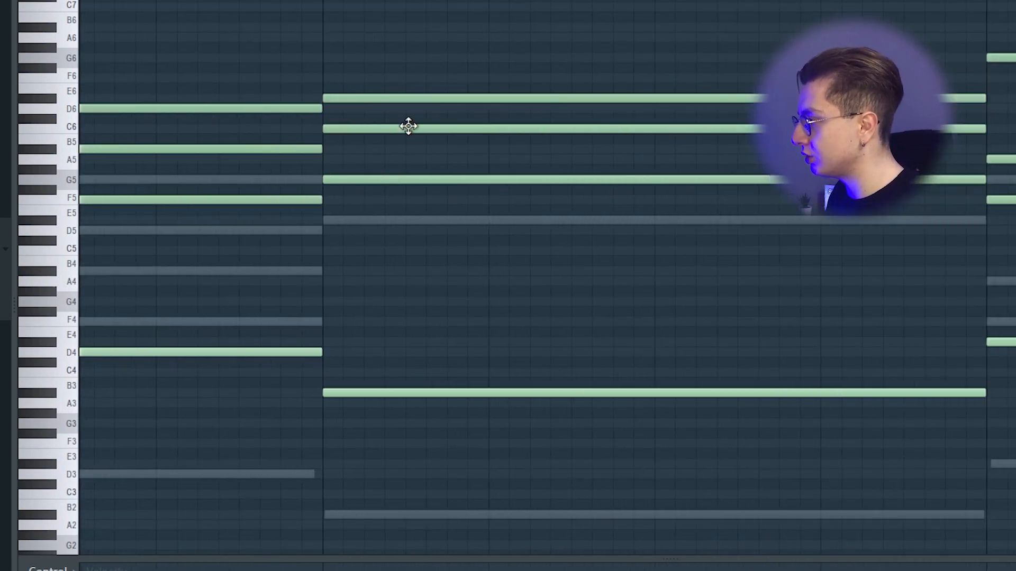
- Open the Analog Lab V part in the piano roll and compare its notes with the Greasy 2 chords
key("F6")
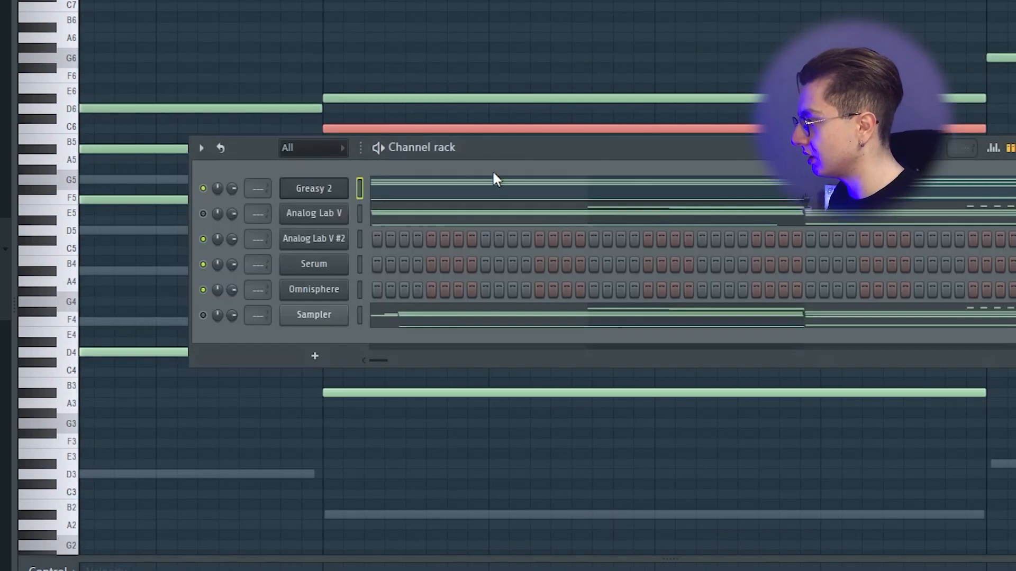
left_click(447, 218)
scroll(500, 276, "down", 3)
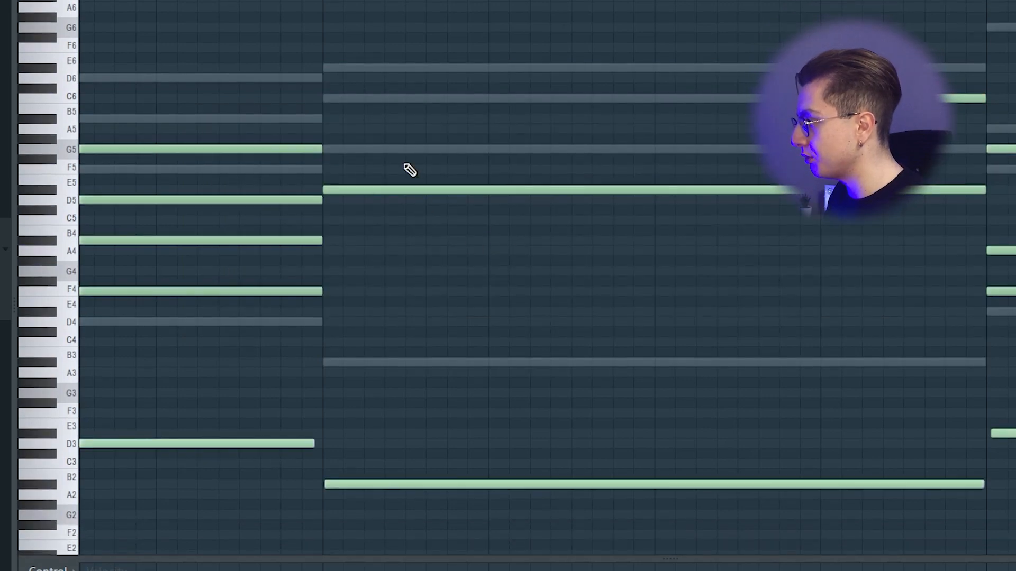
scroll(415, 234, "down", 3)
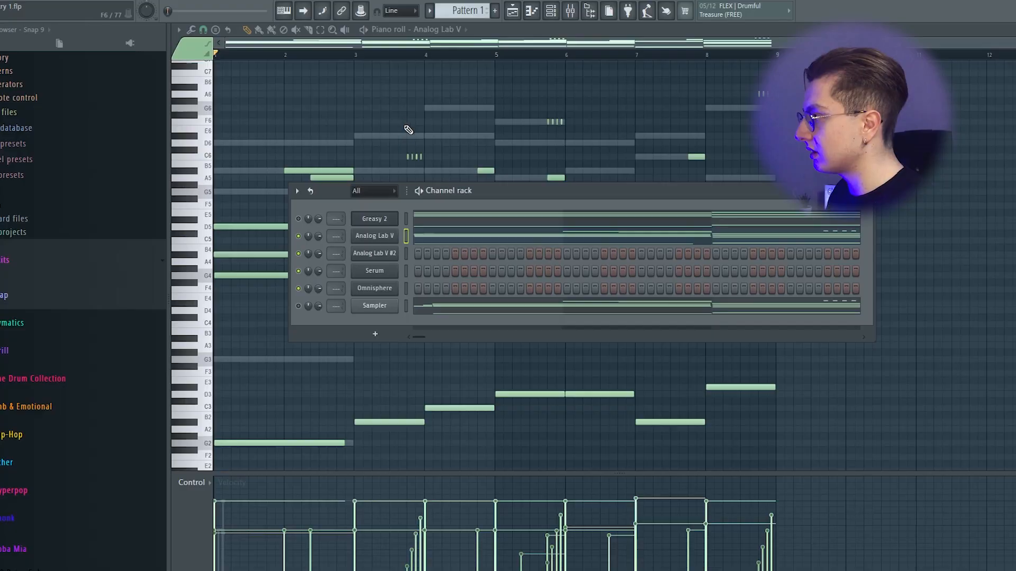
key("F6")
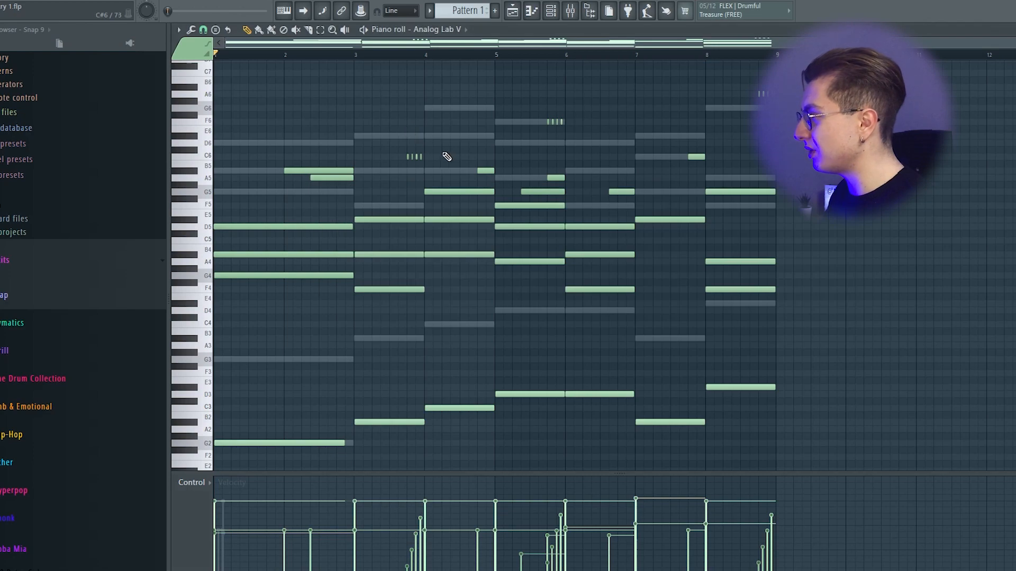
scroll(386, 220, "up", 4)
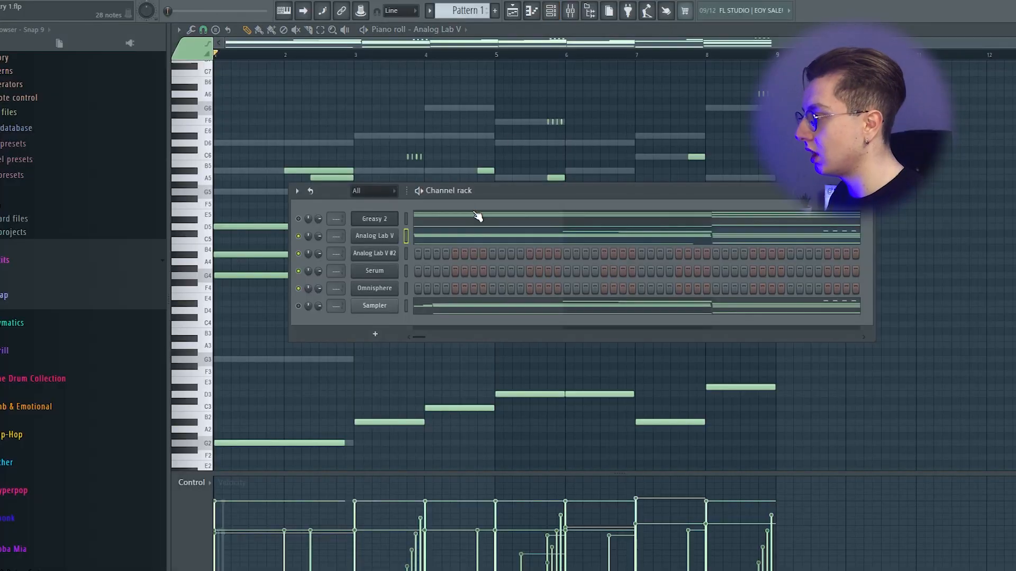
- Review the Greasy 2 chords in the piano roll and open that channel's Sytrus window
left_click(478, 217)
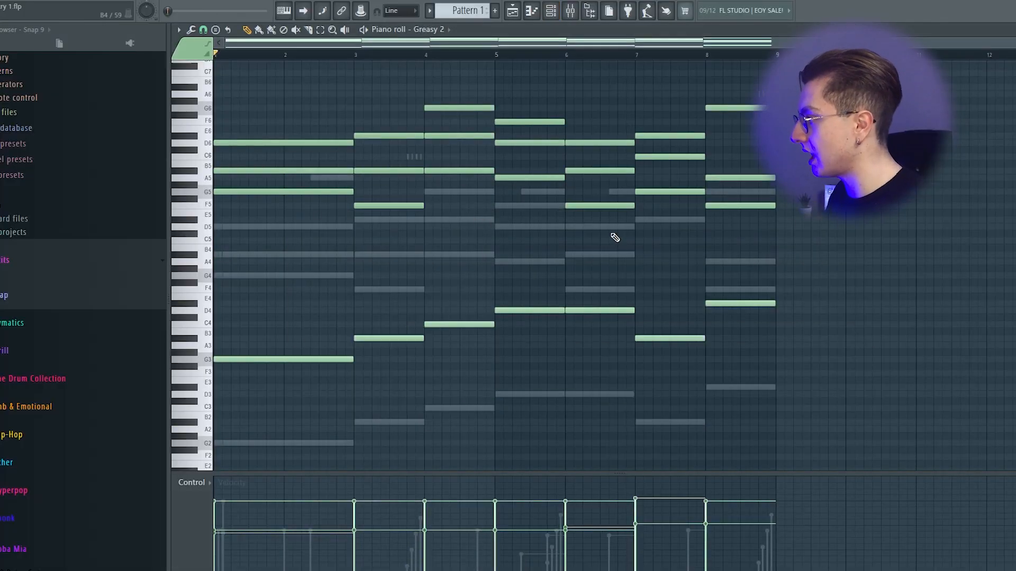
scroll(364, 245, "up", 3)
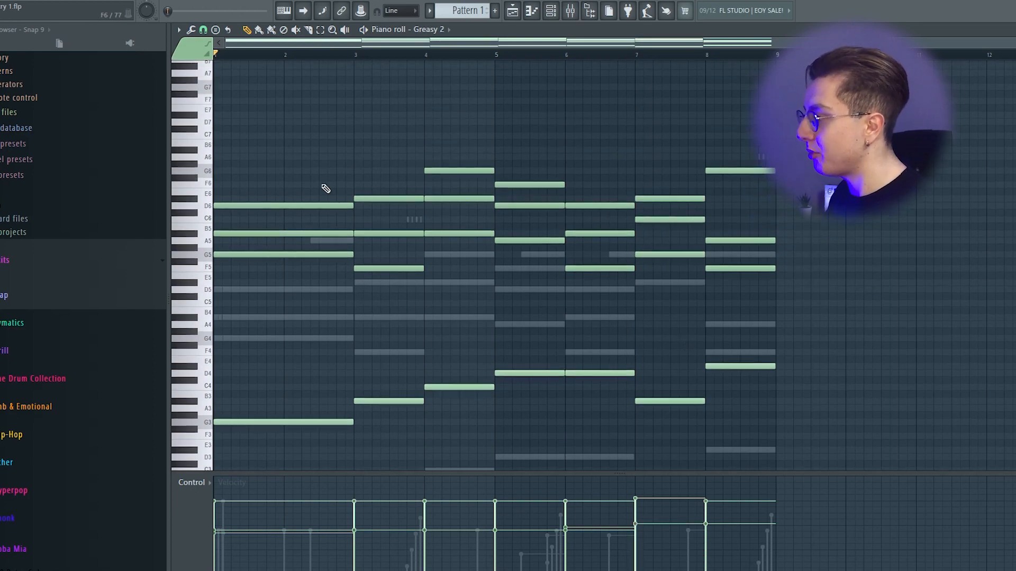
key("F6")
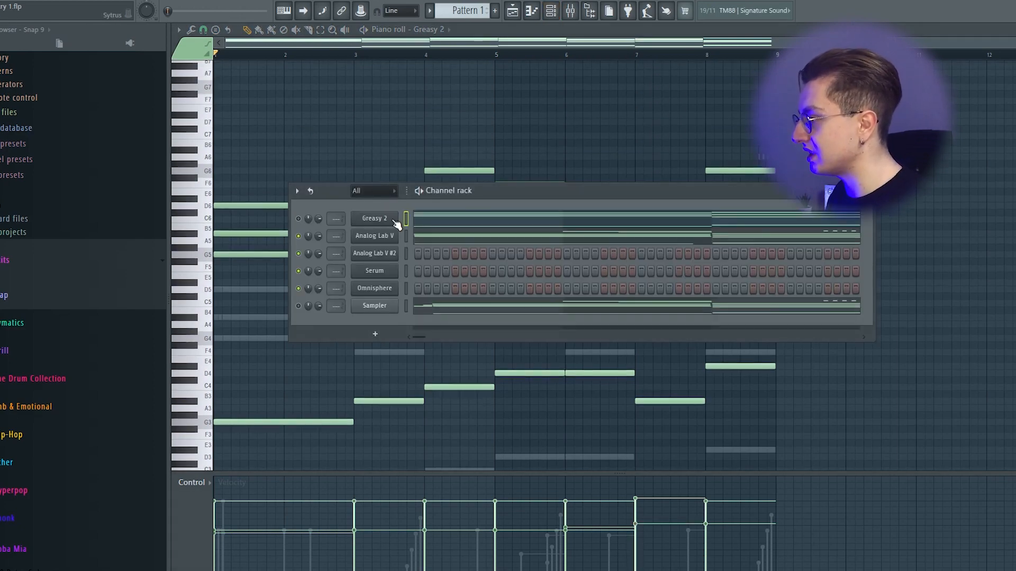
left_click(394, 219)
left_click_drag(376, 191, 376, 302)
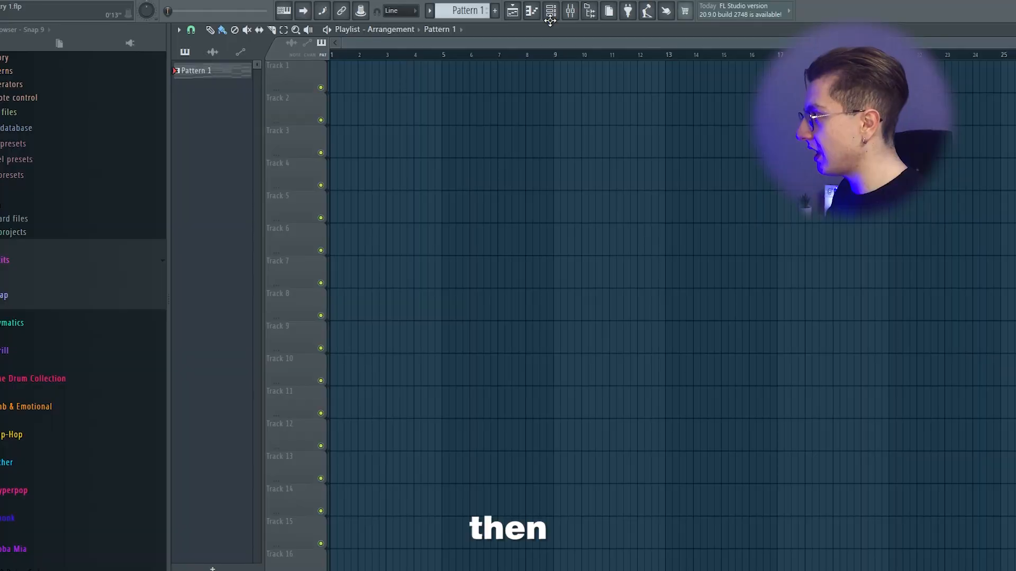
- Open the second Analog Lab V instrument and browse its ARP 2600 presets from the plugin's home page
left_click(550, 18)
left_click(412, 326)
left_click(384, 326)
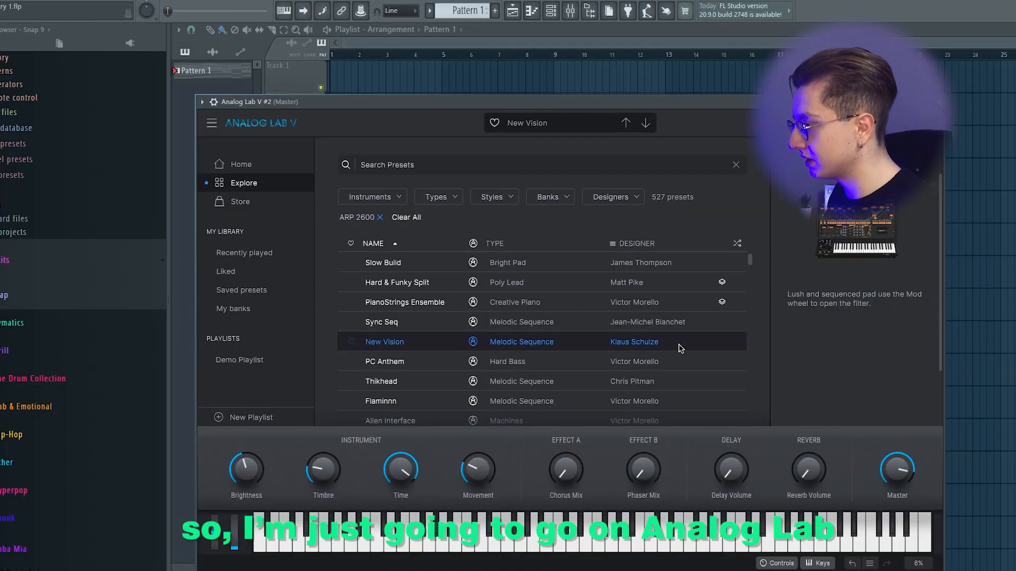
left_click_drag(365, 101, 360, 102)
left_click(258, 172)
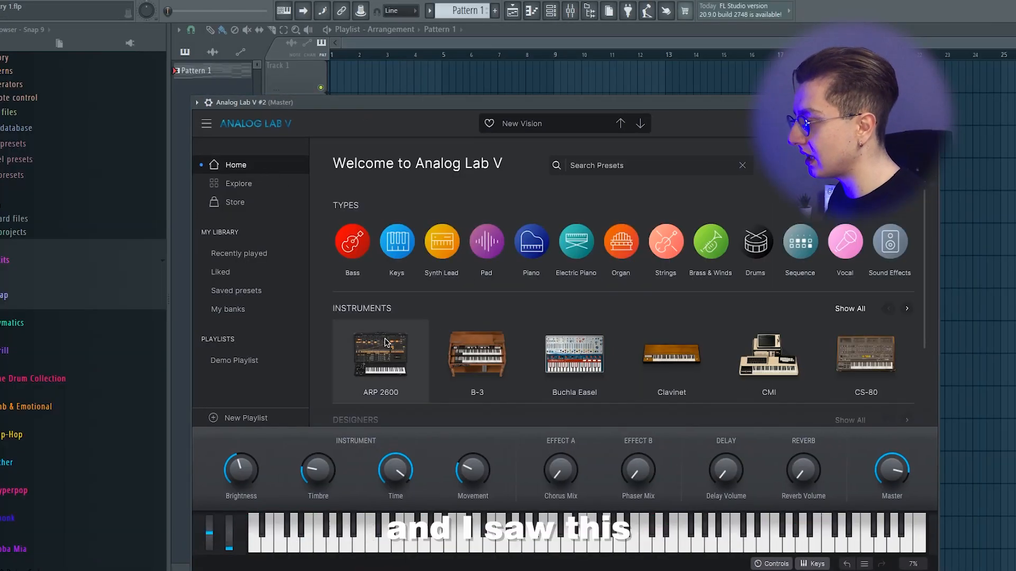
mouse_move(387, 378)
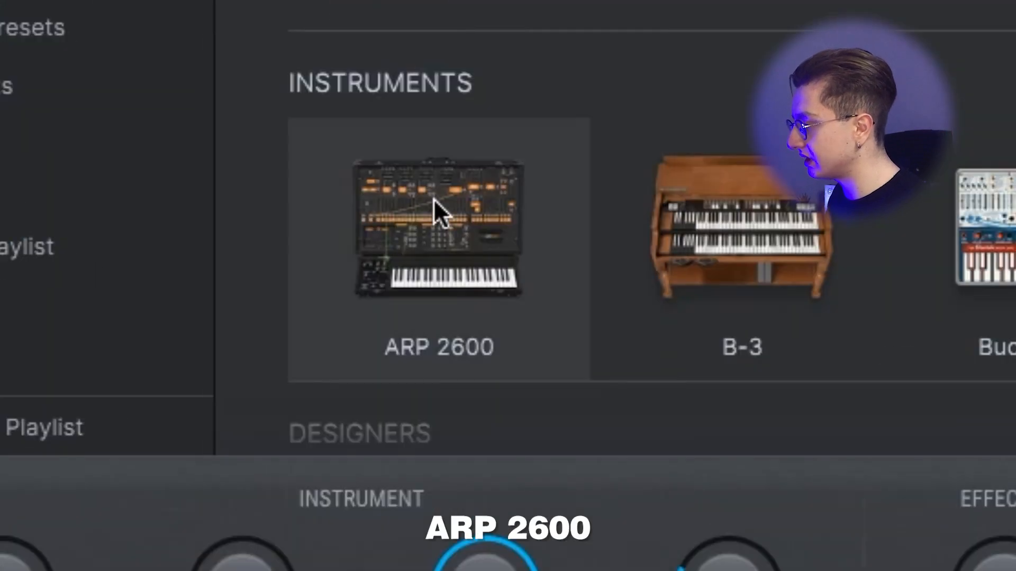
left_click(443, 202)
scroll(379, 346, "down", 2)
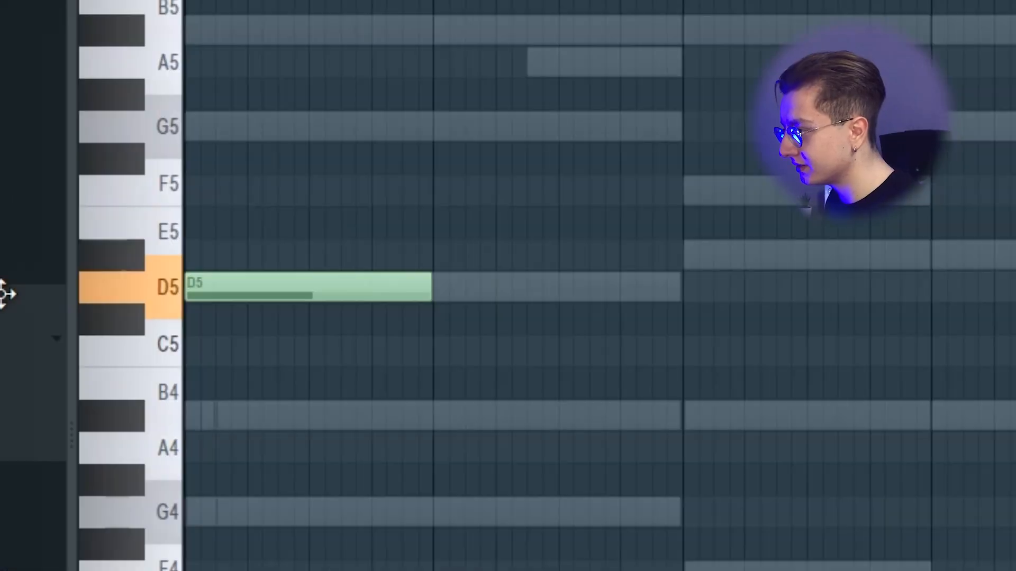
- Transpose the D5 note up five semitones to G5, extend it to the first ghost chord's end, and play the pattern
key("shift+Up")
key("shift+Up")
key("shift+Up")
key("shift+Up")
key("shift+Up")
key("space")
left_click_drag(429, 134, 681, 134)
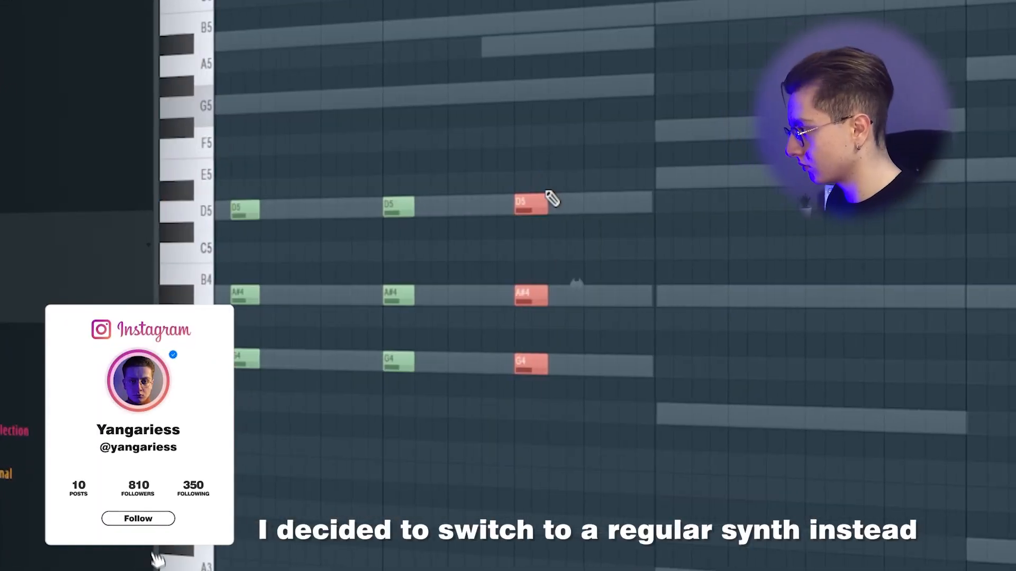
- Finish placing the third short G4-A#4-D5 chord and add a short A#4, D#5, F5 and A#5 chord at the start of bar 3
left_click(454, 209)
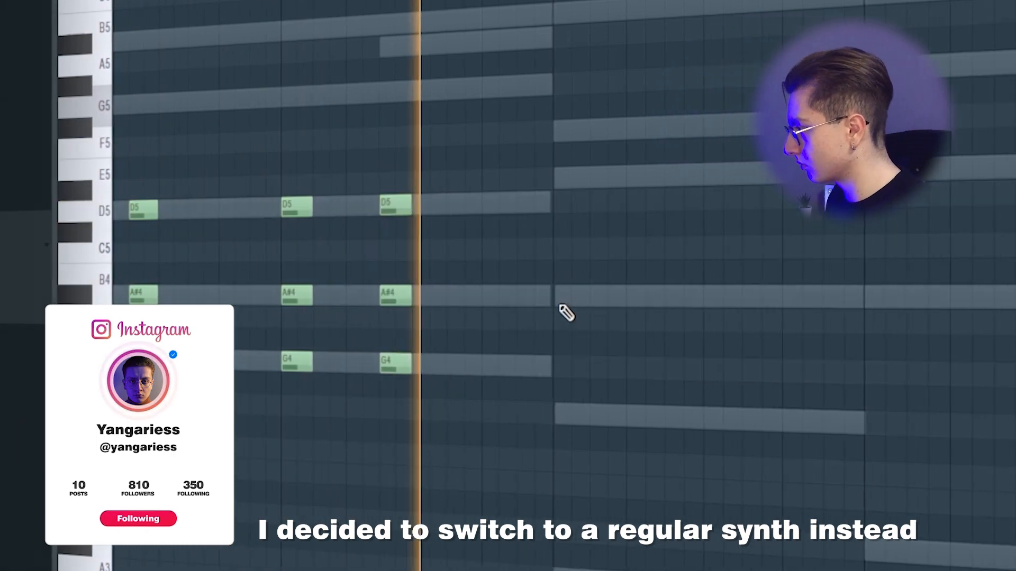
left_click(619, 296)
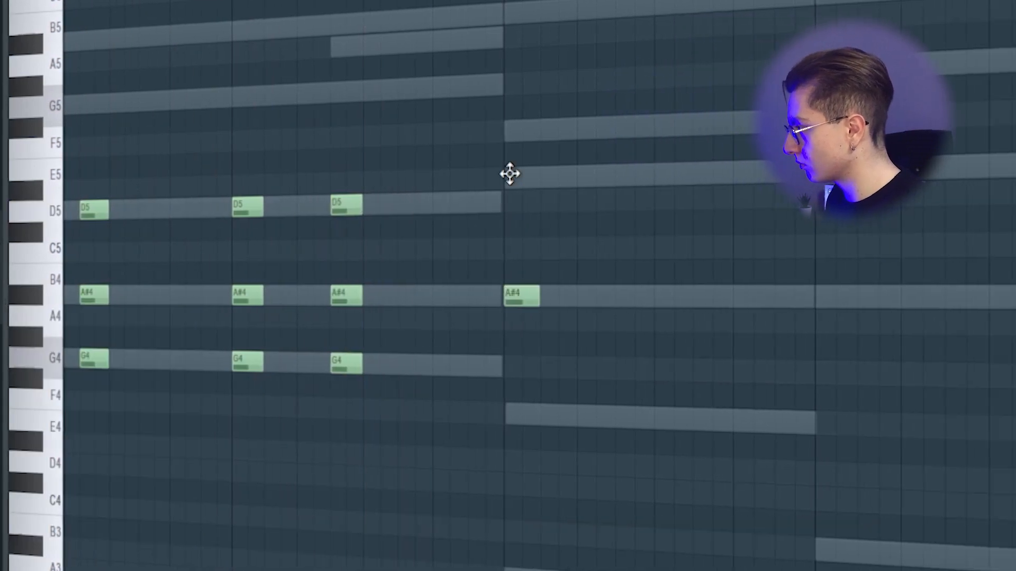
left_click(511, 176)
left_click(508, 130)
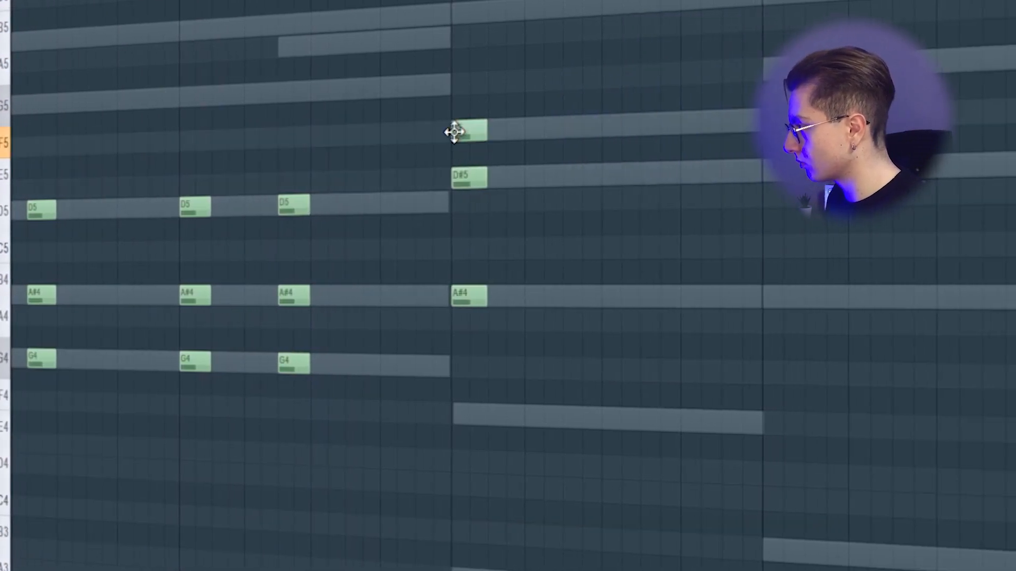
left_click(521, 12)
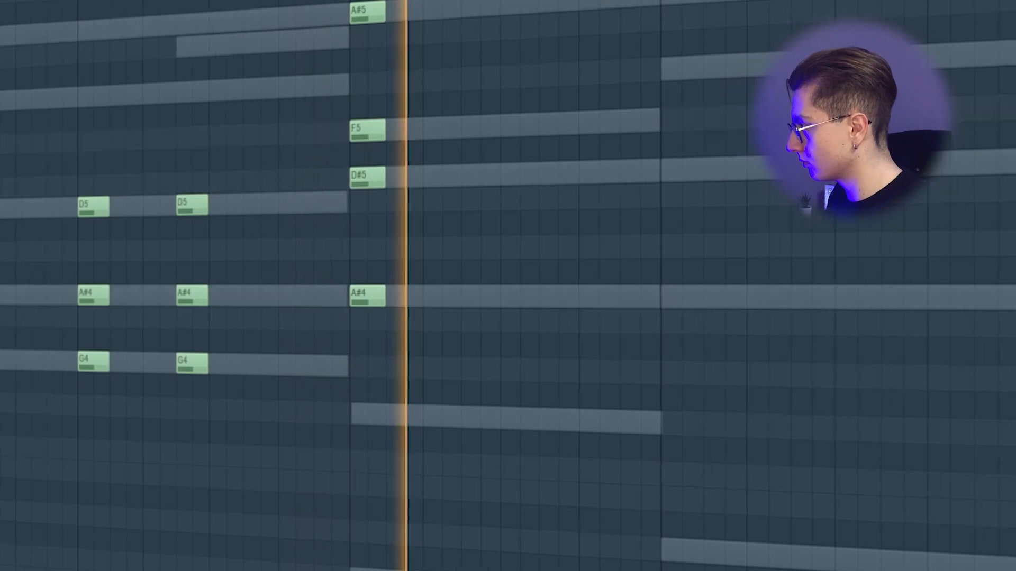
left_click(414, 12)
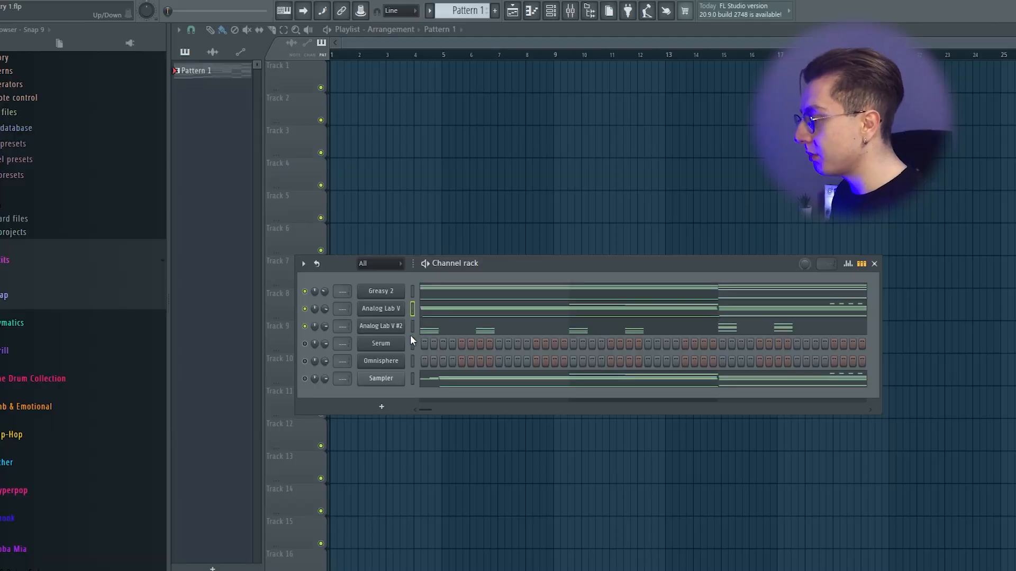
- Open the Pro-Q 3 equalizer on the Analog Lab V mixer track and position its window for viewing
left_click(414, 447)
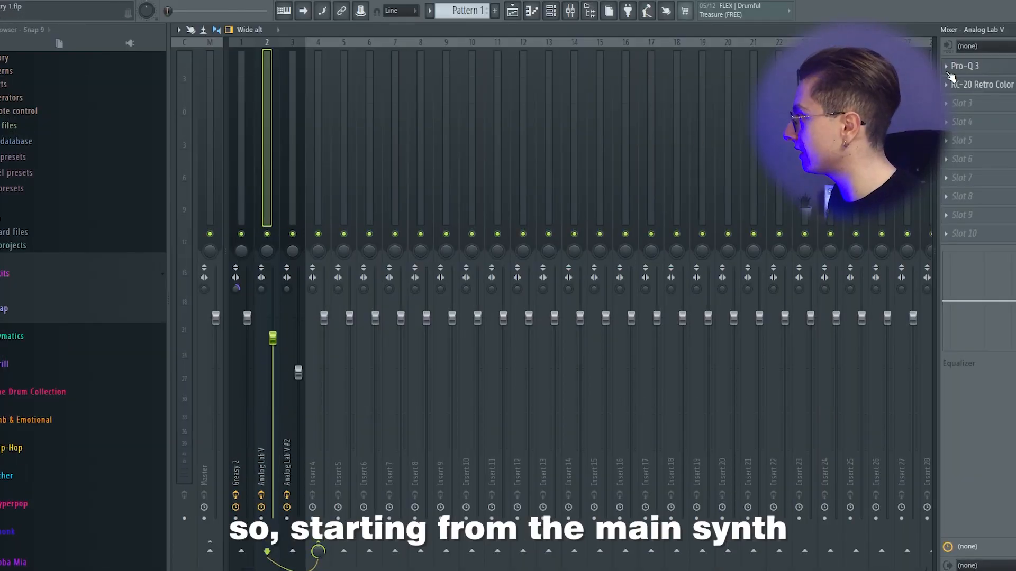
left_click(957, 68)
left_click_drag(608, 105, 560, 107)
- Examine the low-cut band and the narrow bell cuts in the Analog Lab V equalizer, selecting the bell bands together
left_click_drag(662, 183, 372, 347)
left_click_drag(282, 422, 283, 423)
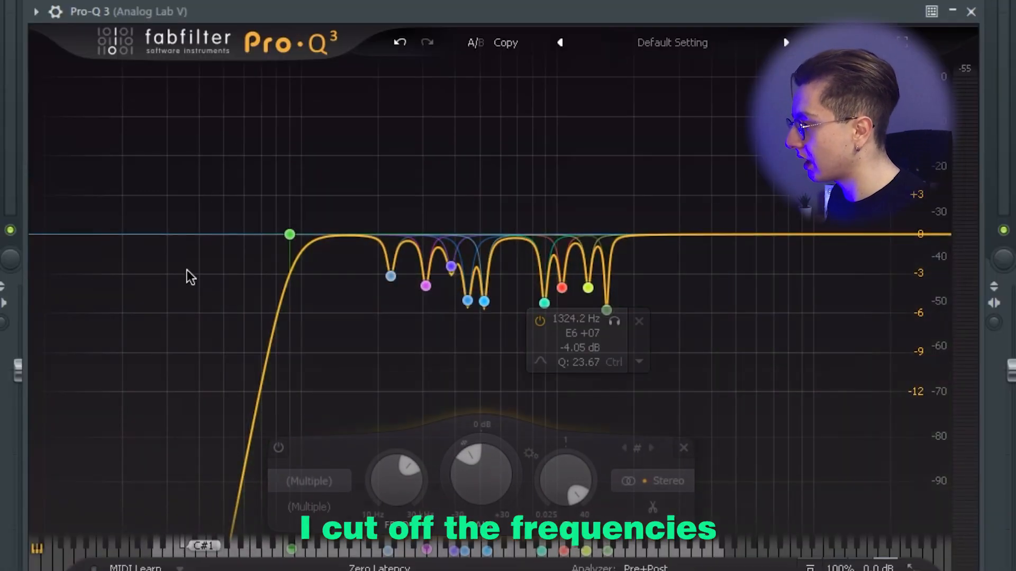
left_click(290, 234)
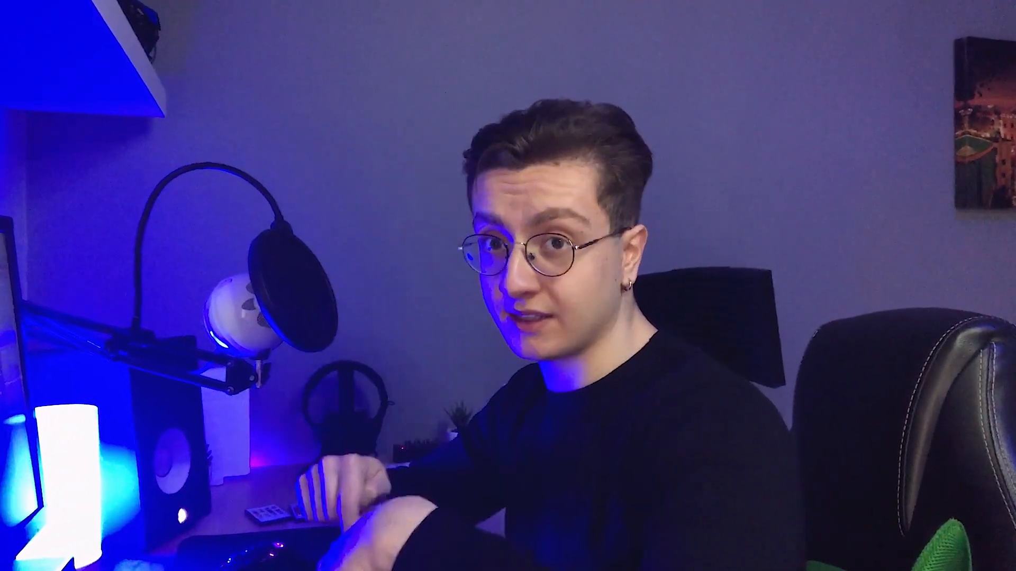
left_click_drag(778, 391, 353, 195)
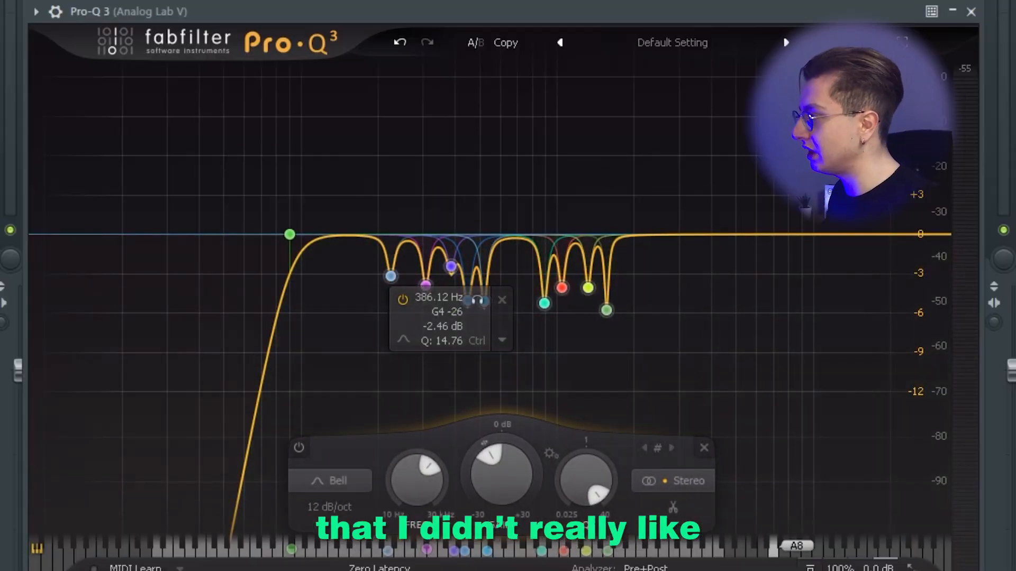
left_click_drag(836, 81, 347, 338)
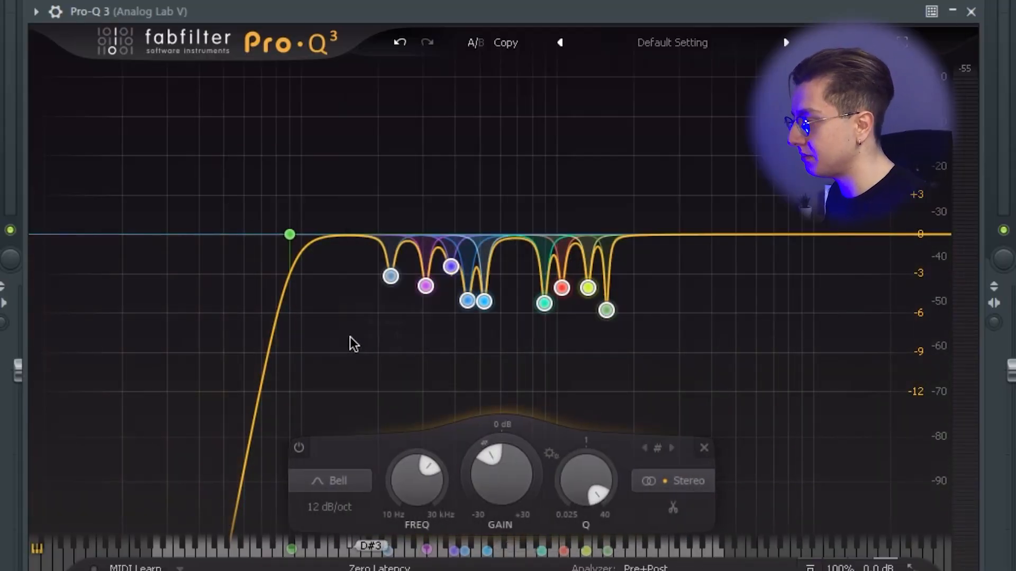